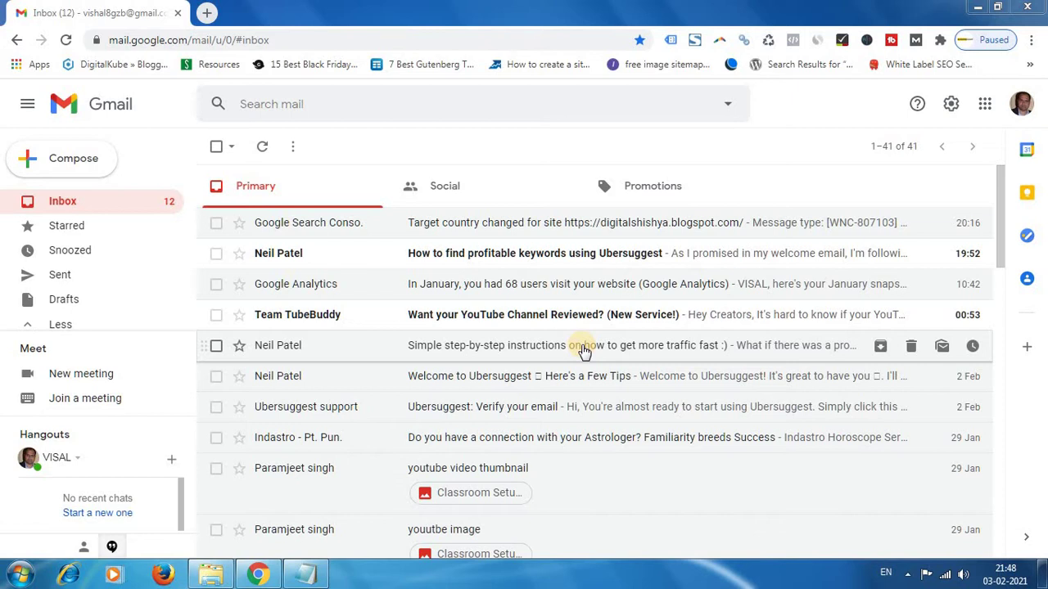
# Search Google for "google tag manager" in a new browser tab
pyautogui.click(206, 13)
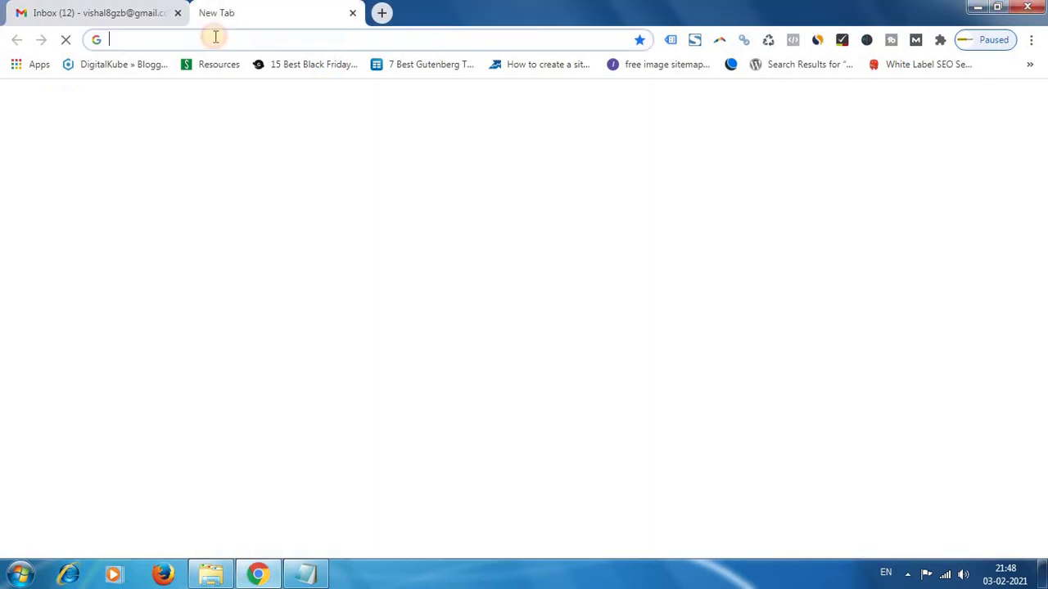
pyautogui.click(214, 41)
pyautogui.write('goog')
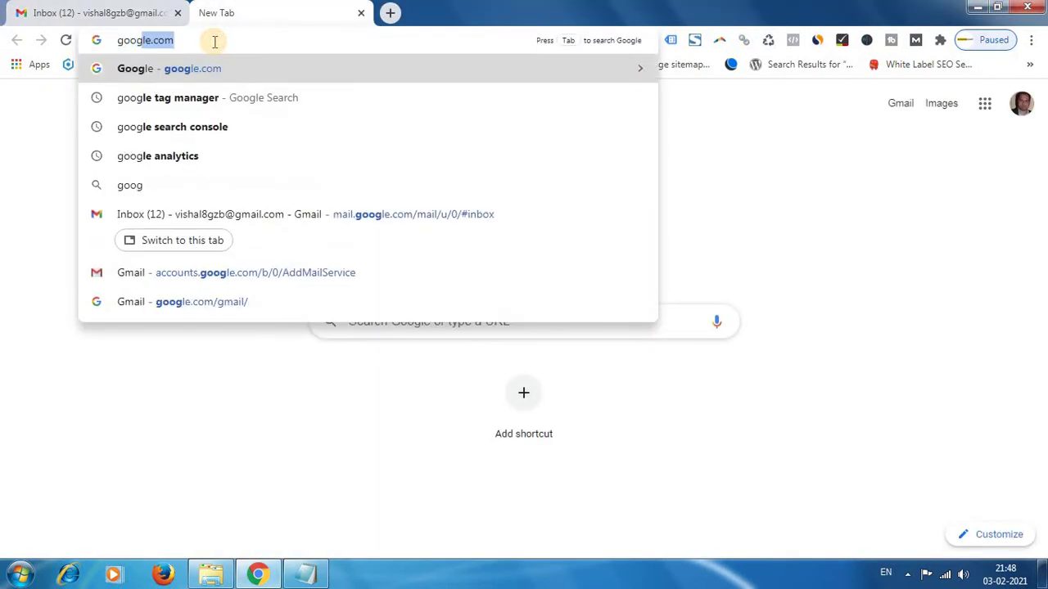
pyautogui.press('Down')
pyautogui.press('Return')
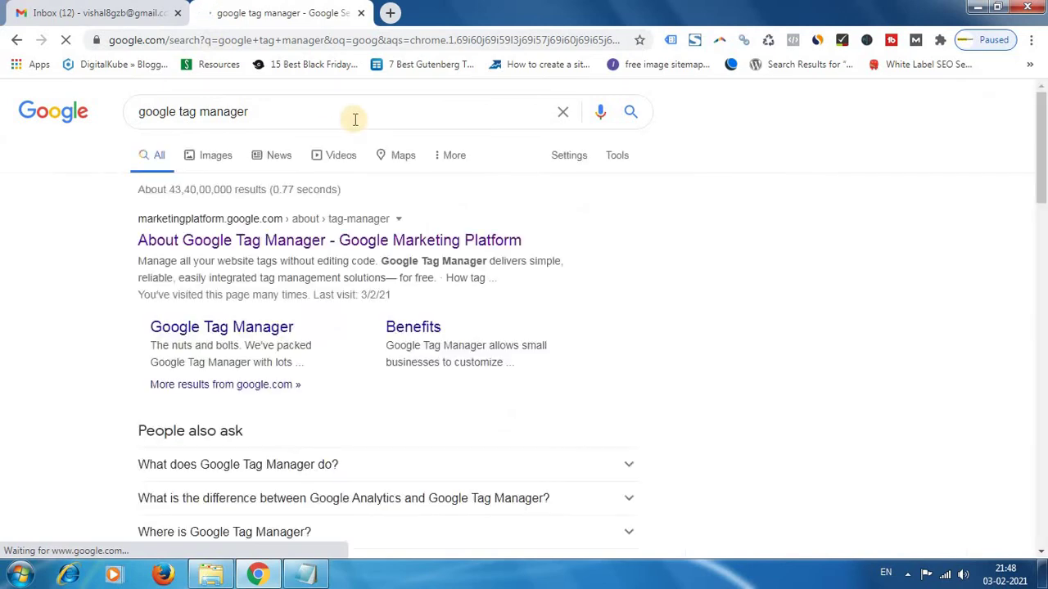
# Open the About Google Tag Manager result, sign in to Tag Manager and look over the accounts list
pyautogui.click(257, 240)
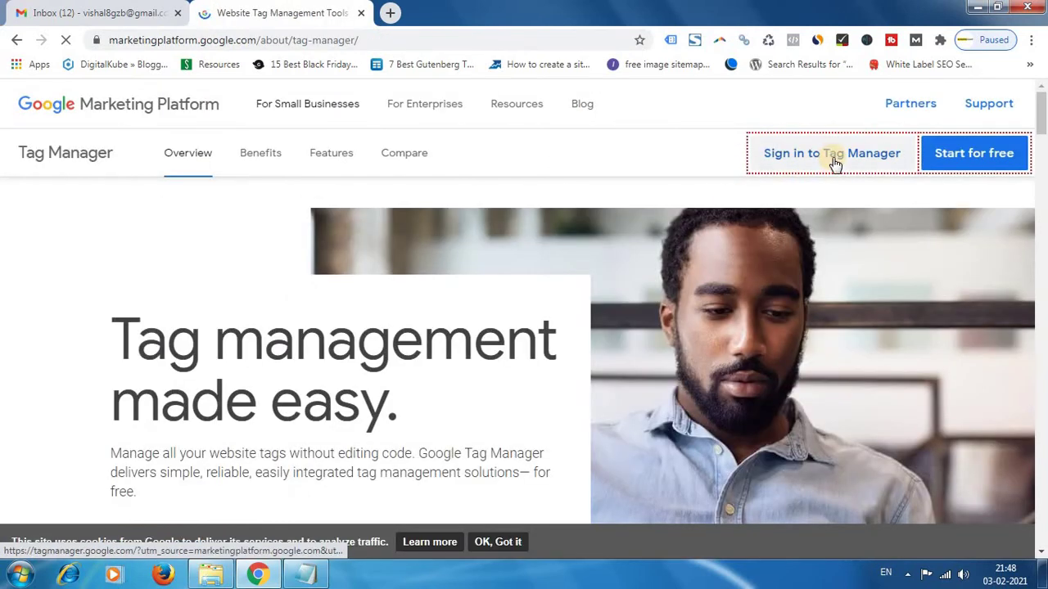
pyautogui.click(831, 157)
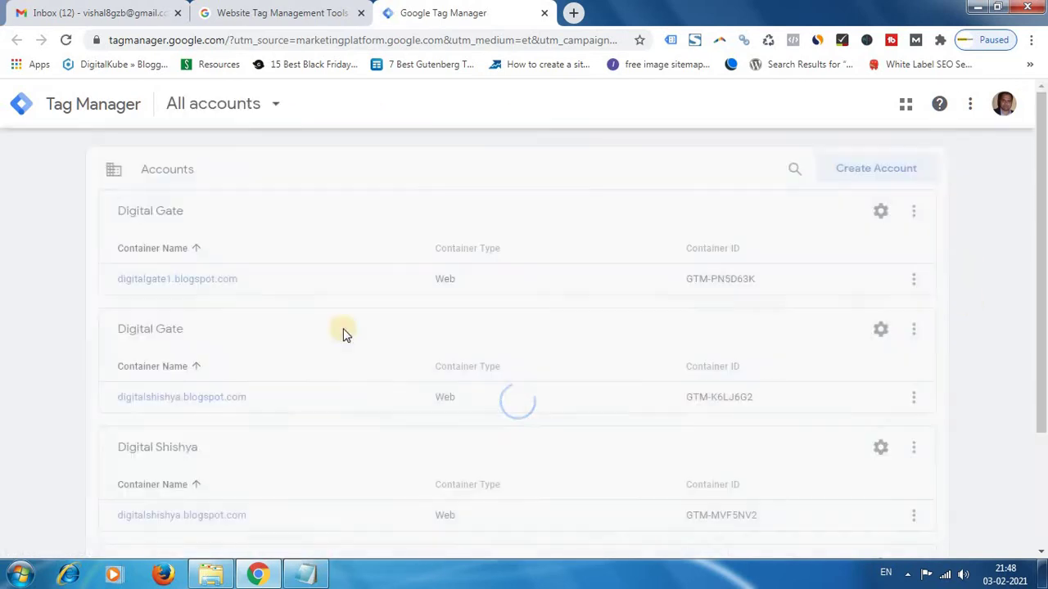
pyautogui.scroll(-3, 696, 328)
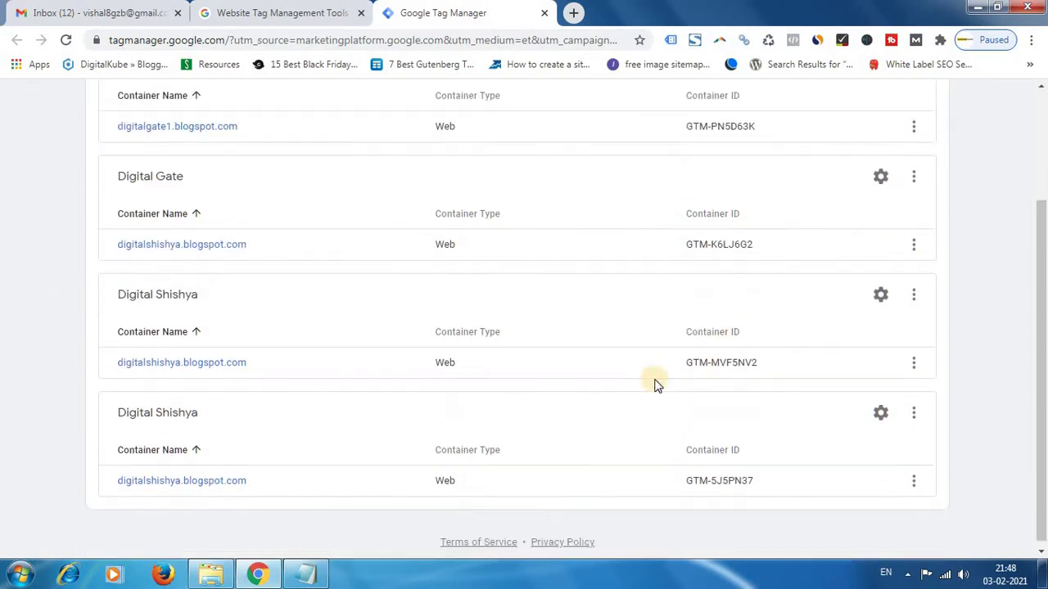
pyautogui.scroll(3, 790, 475)
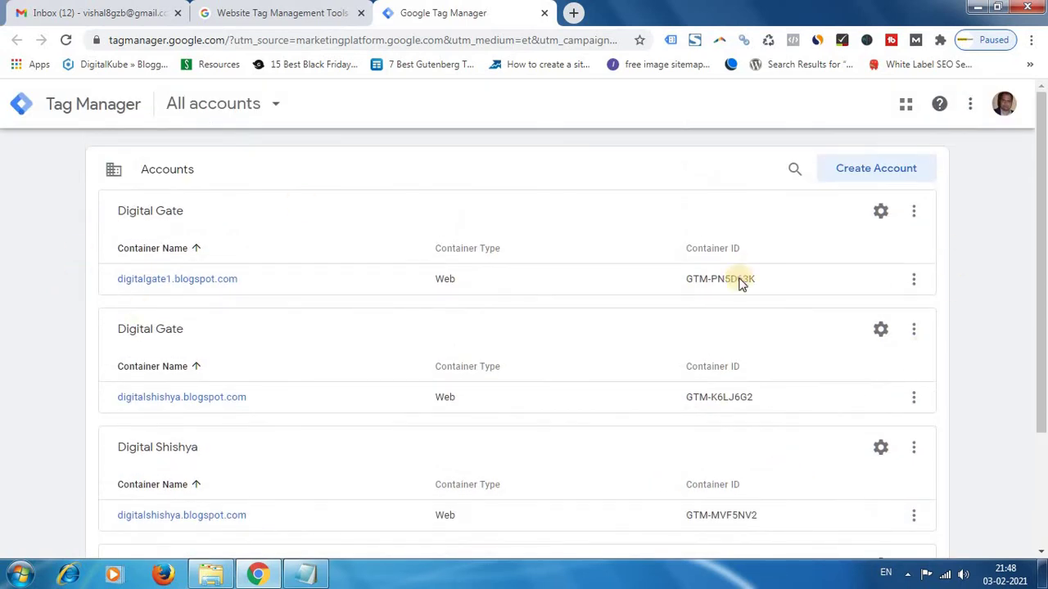
# Open the digitalgate1.blogspot.com container of the Digital Gate account and look over its workspace overview
pyautogui.click(913, 210)
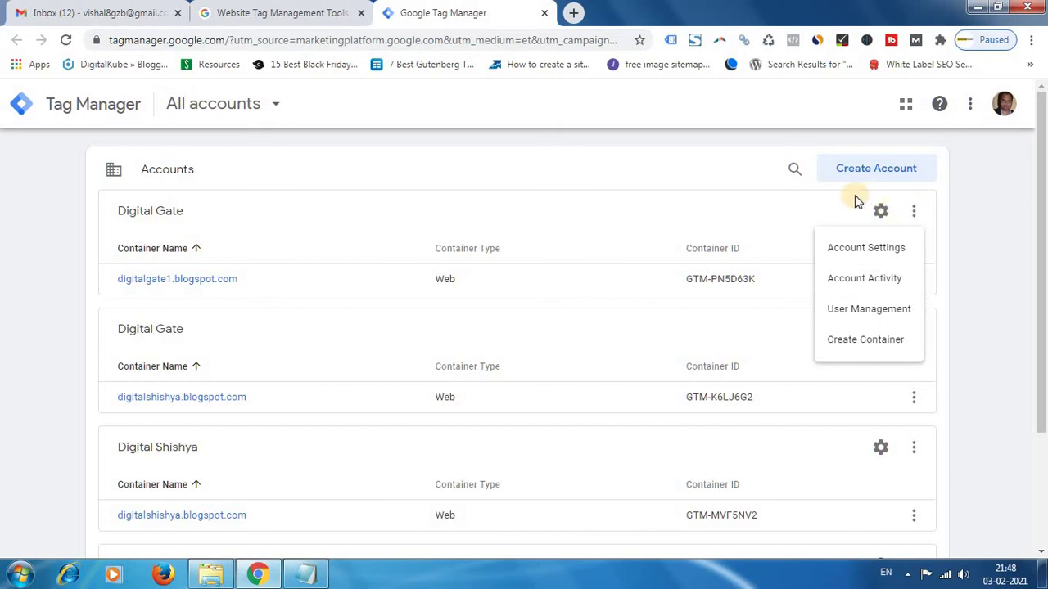
pyautogui.click(685, 203)
pyautogui.click(156, 279)
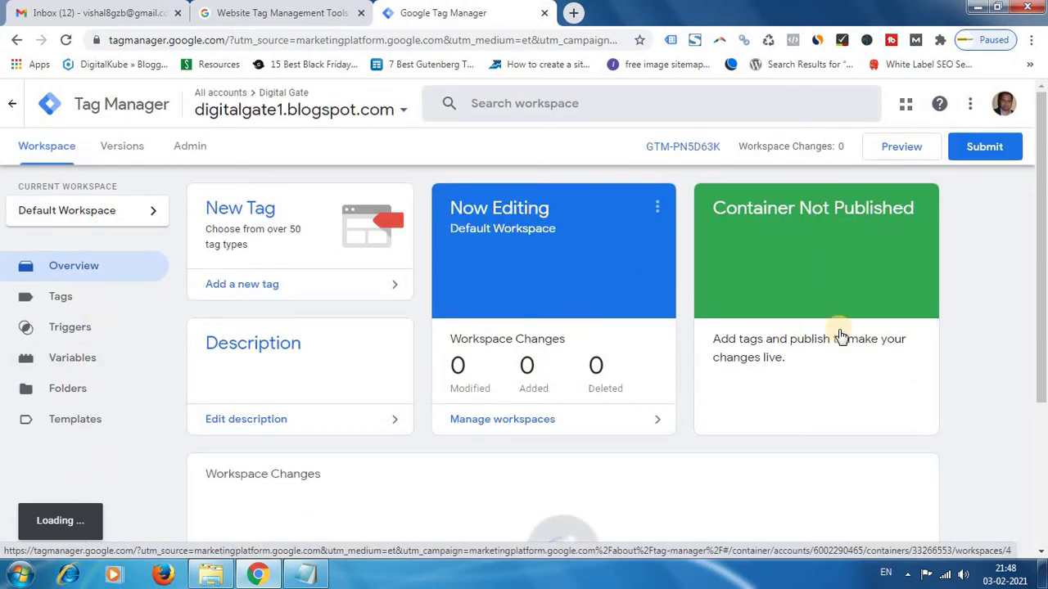
pyautogui.scroll(-3, 594, 327)
pyautogui.scroll(3, 630, 368)
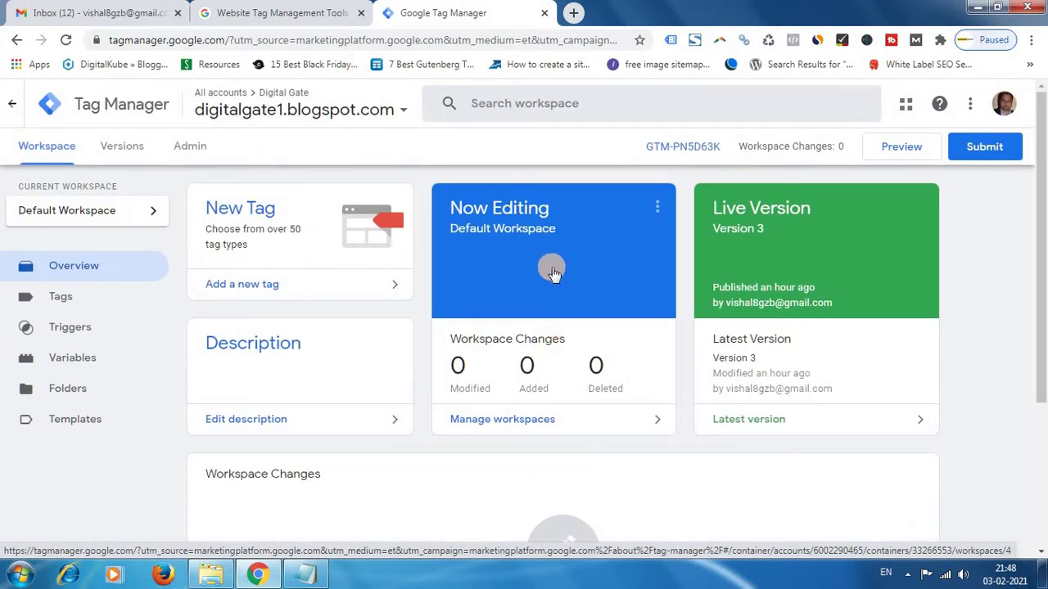
# Delete the Digital Gate account that holds the digitalgate1.blogspot.com container from its account settings
pyautogui.click(184, 148)
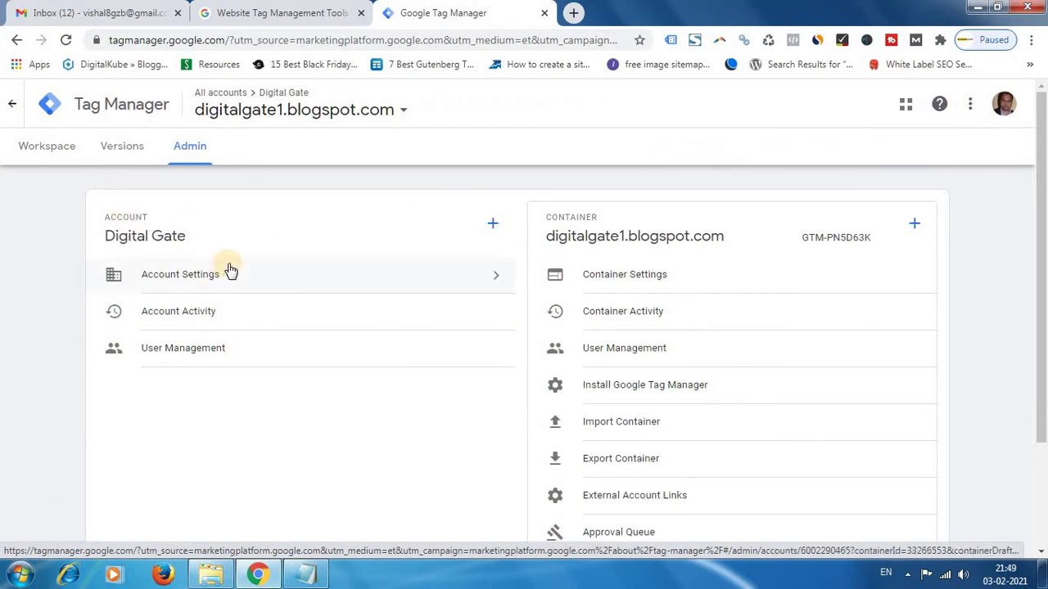
pyautogui.click(271, 282)
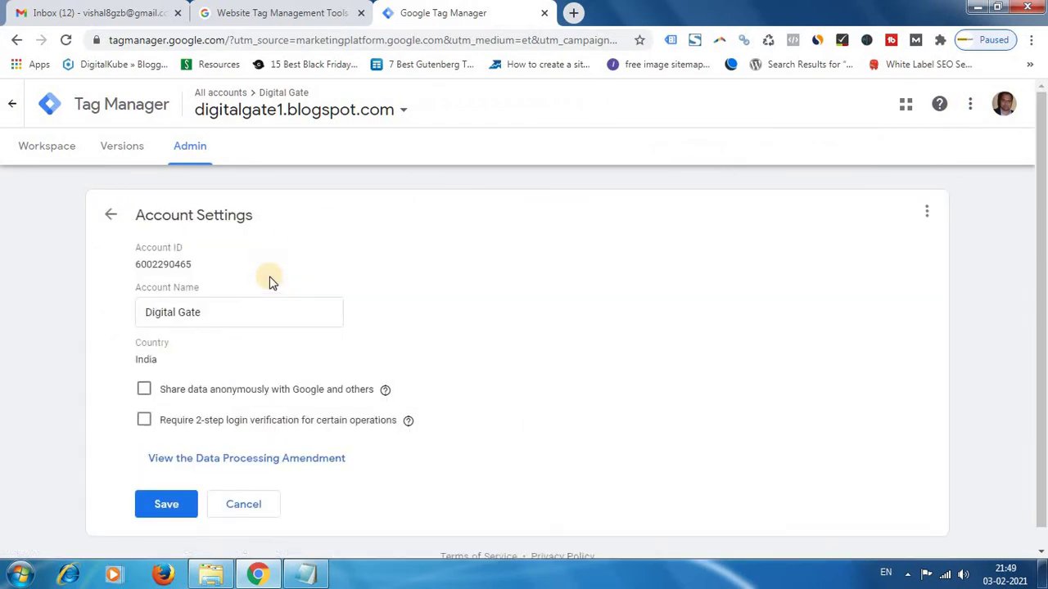
pyautogui.click(927, 213)
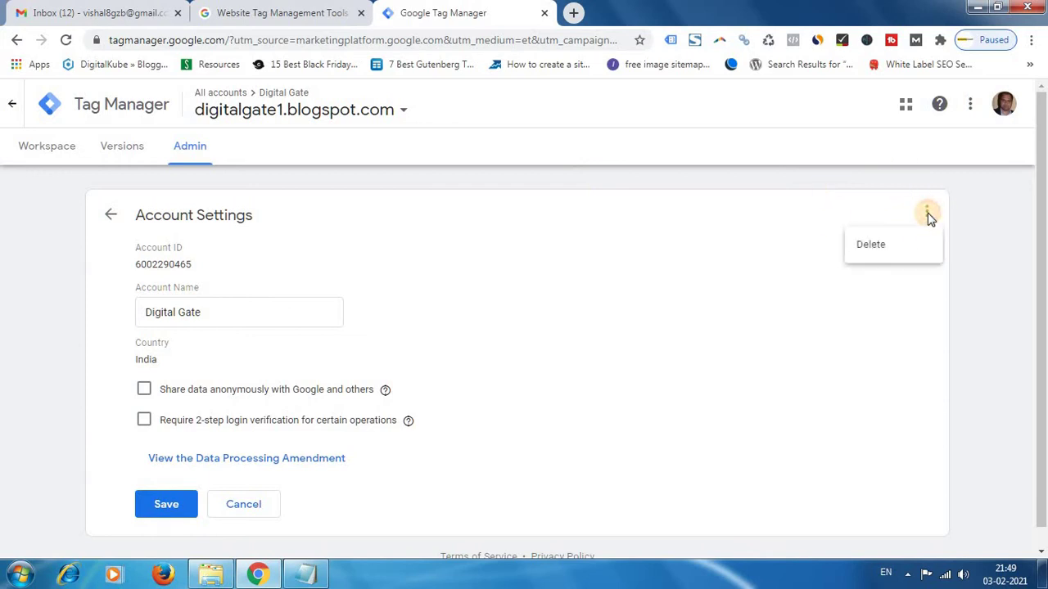
pyautogui.click(890, 248)
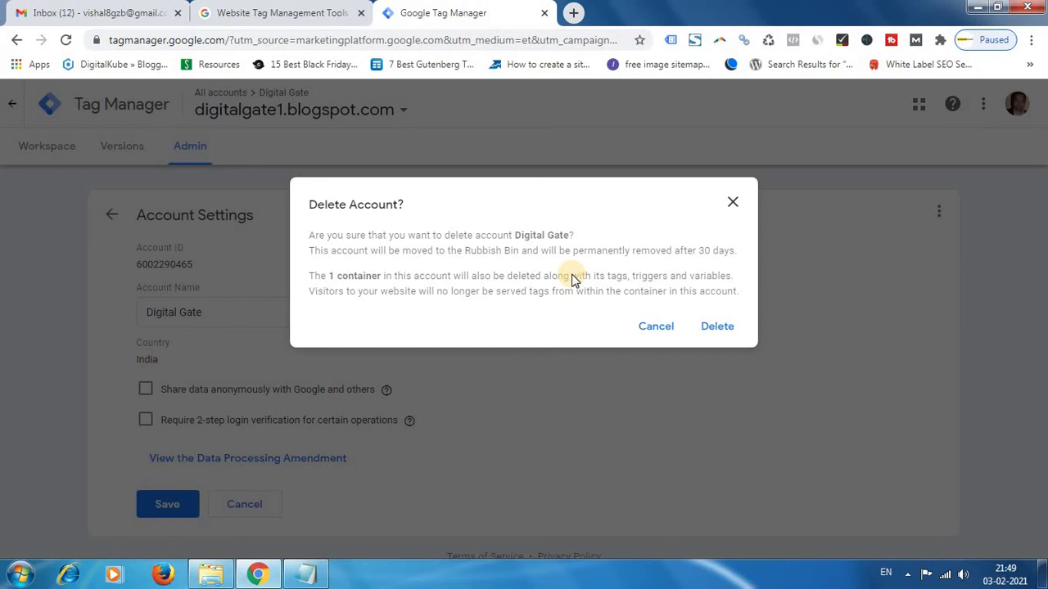
pyautogui.click(731, 329)
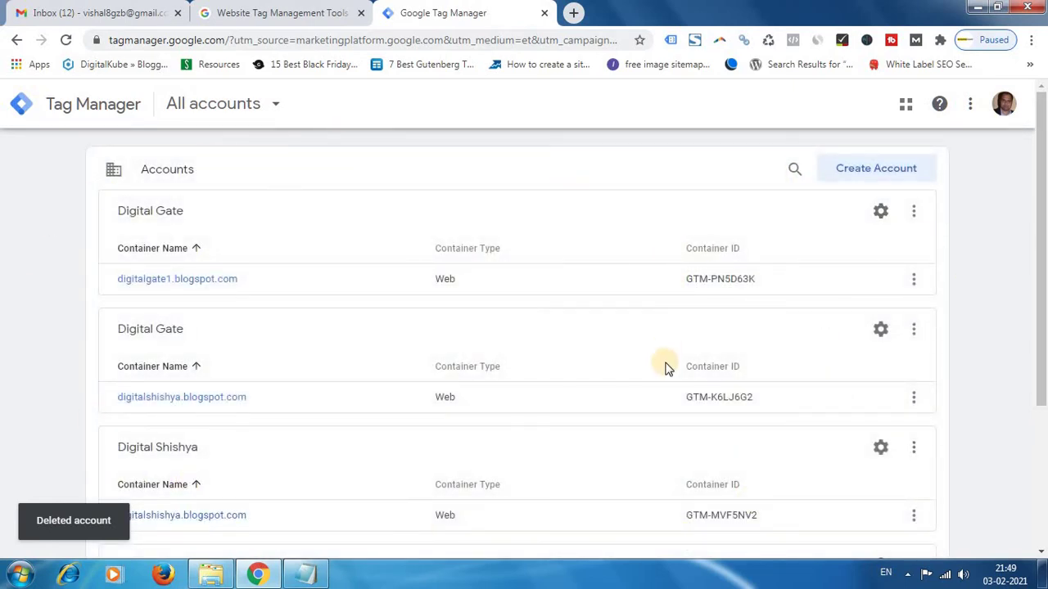
# Check the Rubbish Bin below the accounts list for the deleted Digital Gate account
pyautogui.scroll(-3, 671, 376)
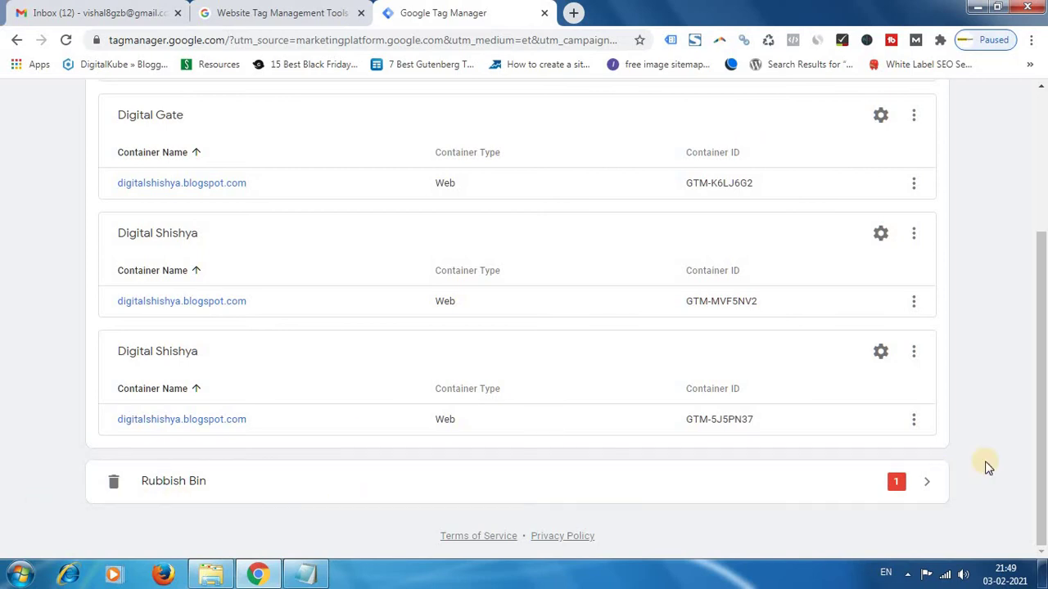
pyautogui.click(312, 485)
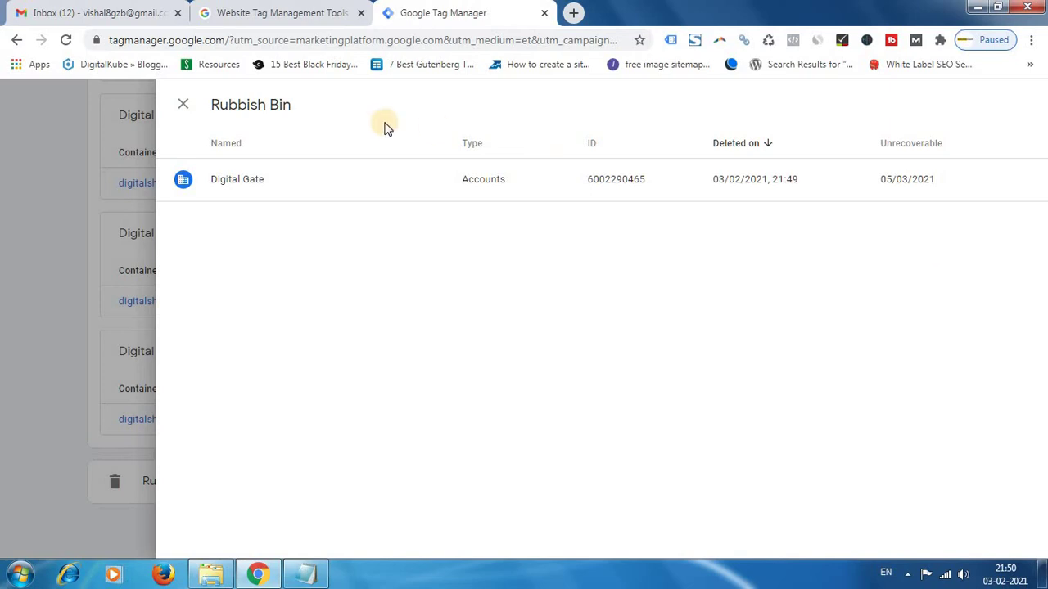
pyautogui.press('Escape')
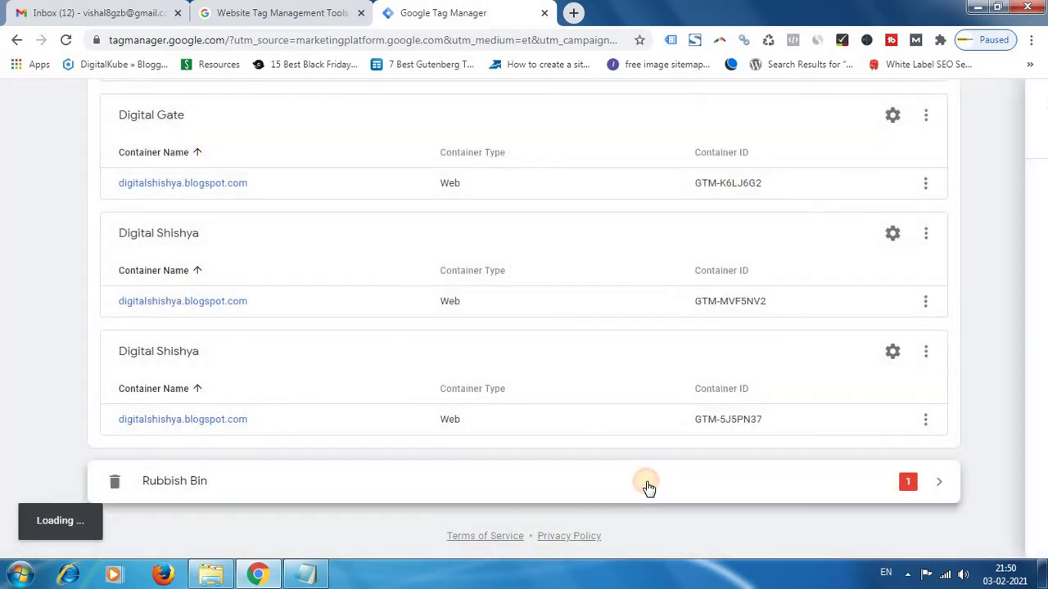
# Review the deleted Digital Gate account's details in the Rubbish Bin, restore it and return to the accounts list
pyautogui.click(647, 486)
pyautogui.click(463, 198)
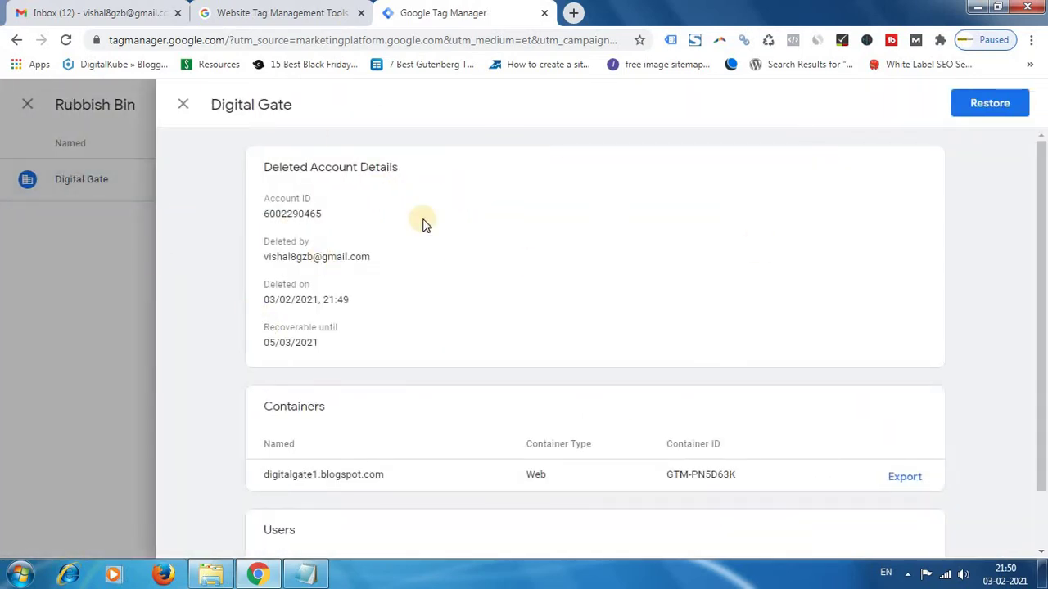
pyautogui.scroll(-1, 606, 380)
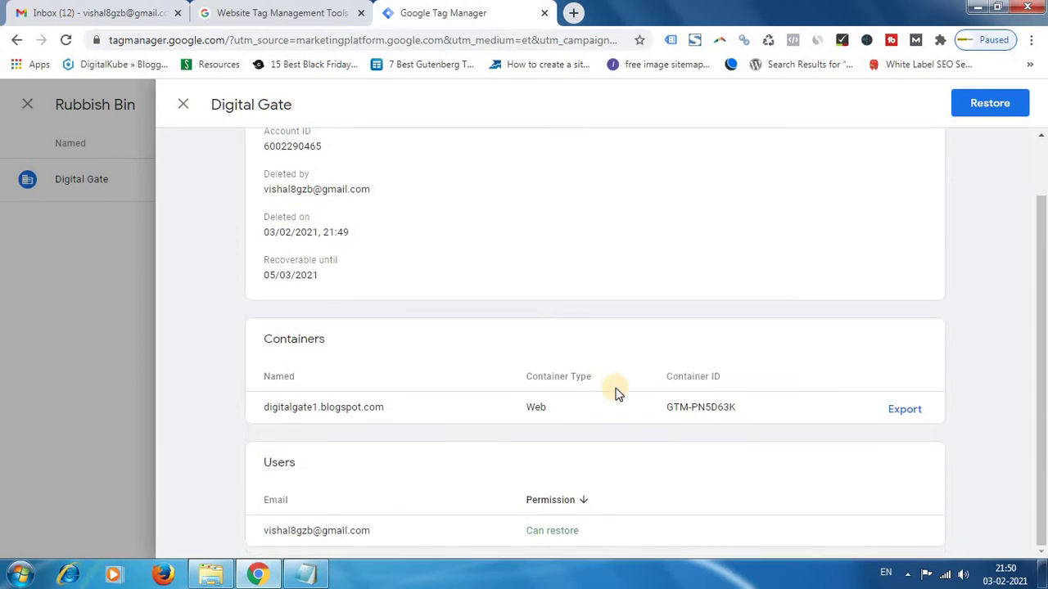
pyautogui.scroll(1, 626, 461)
pyautogui.scroll(-2, 532, 439)
pyautogui.scroll(2, 828, 386)
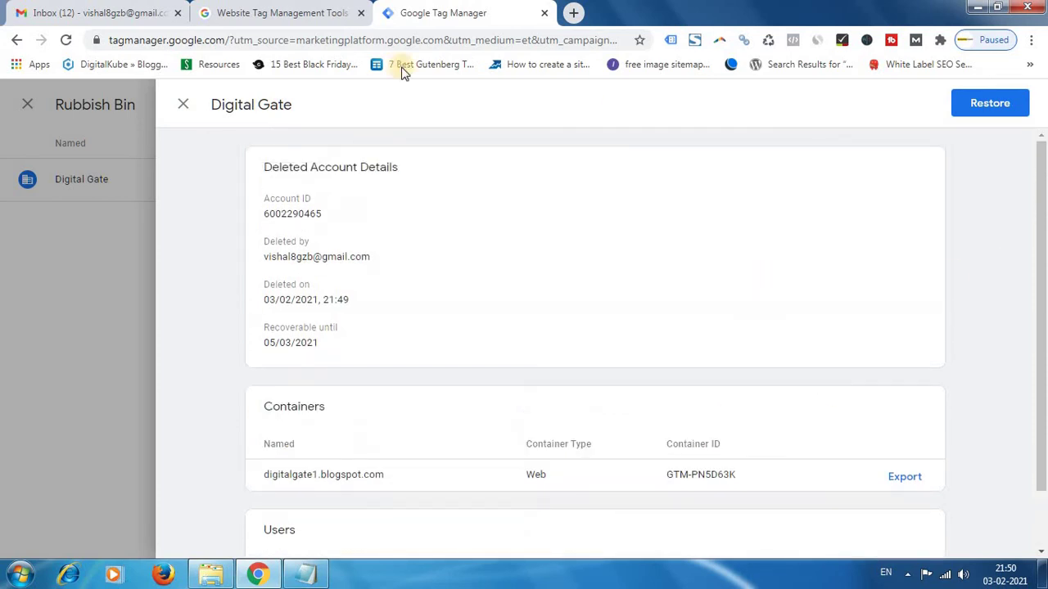
pyautogui.click(981, 117)
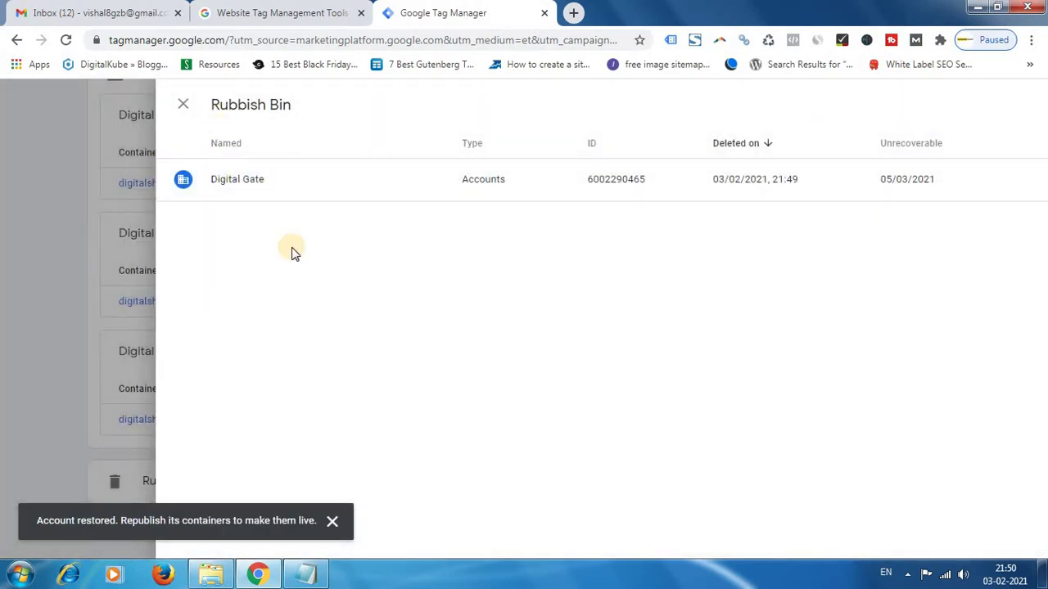
pyautogui.click(332, 521)
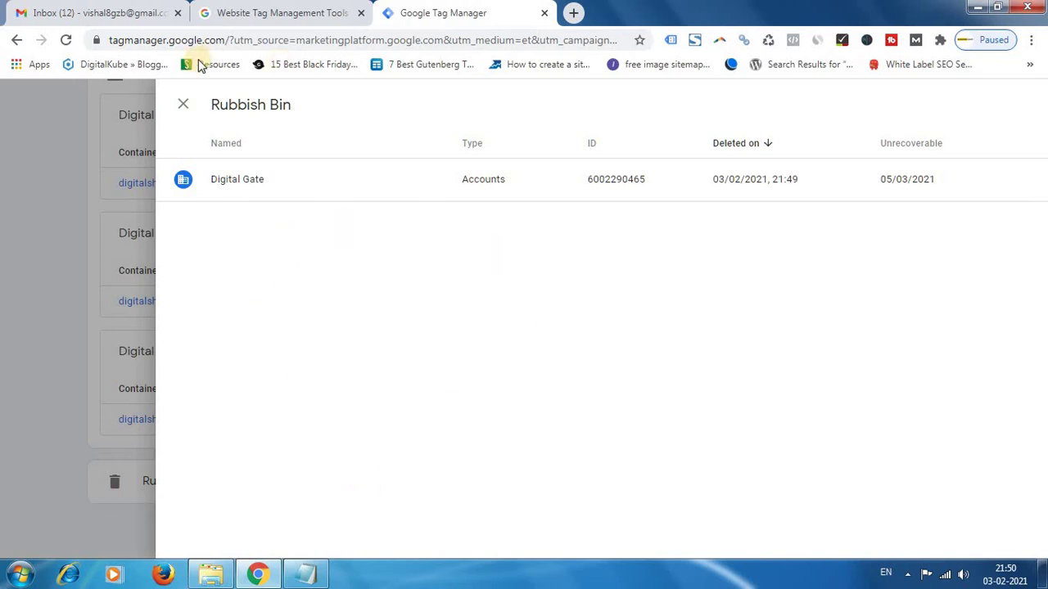
pyautogui.click(183, 104)
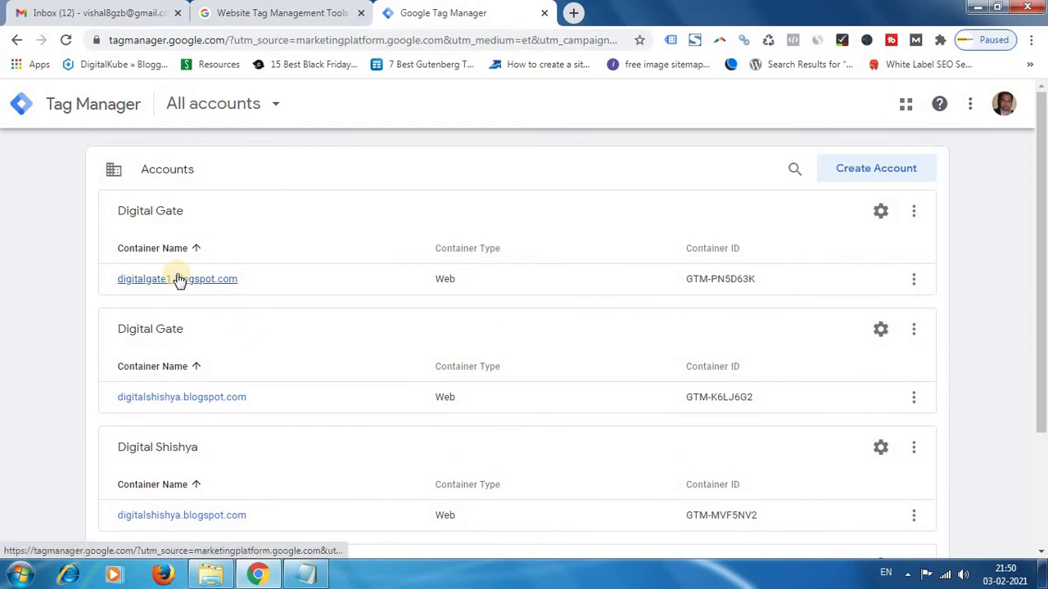
# Publish the digitalgate1.blogspot.com container as a version named "Google Tag Manager Restore" and review the version's details
pyautogui.click(179, 279)
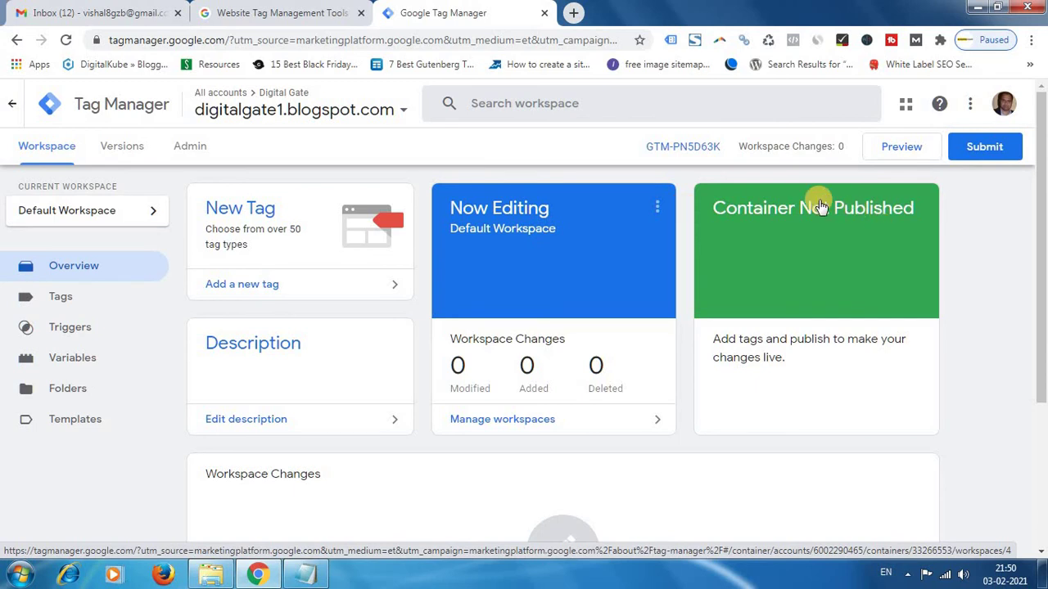
pyautogui.click(981, 148)
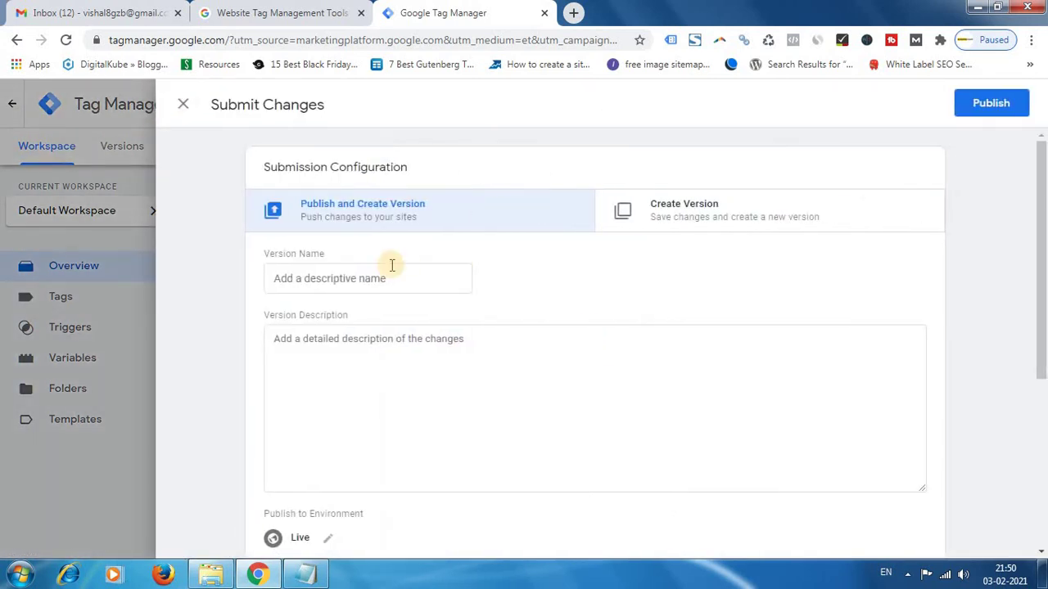
pyautogui.click(386, 275)
pyautogui.write('Goo')
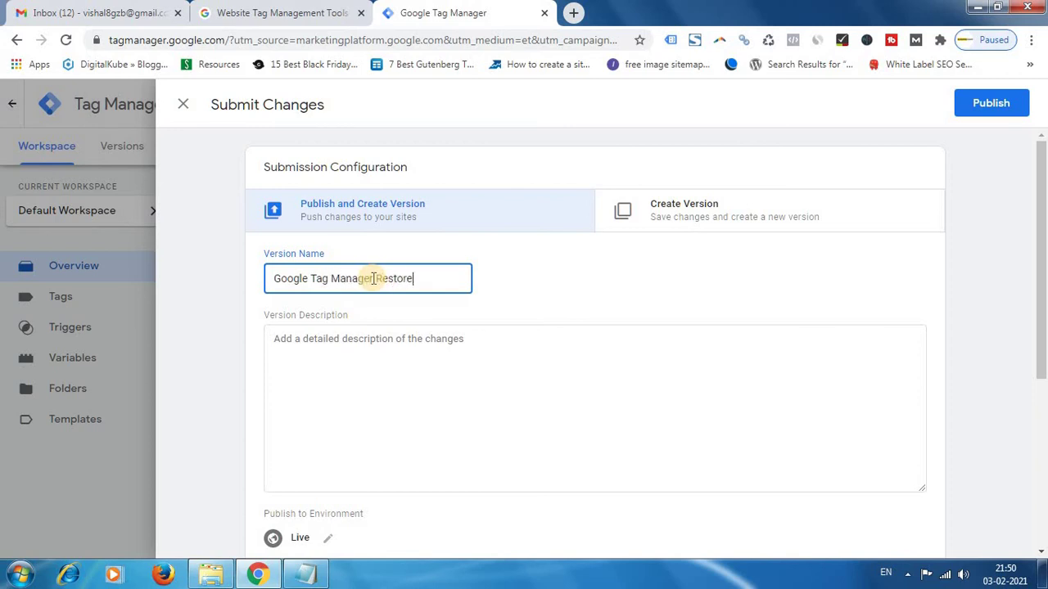
pyautogui.write('gle Tag Manager Restore')
pyautogui.click(979, 108)
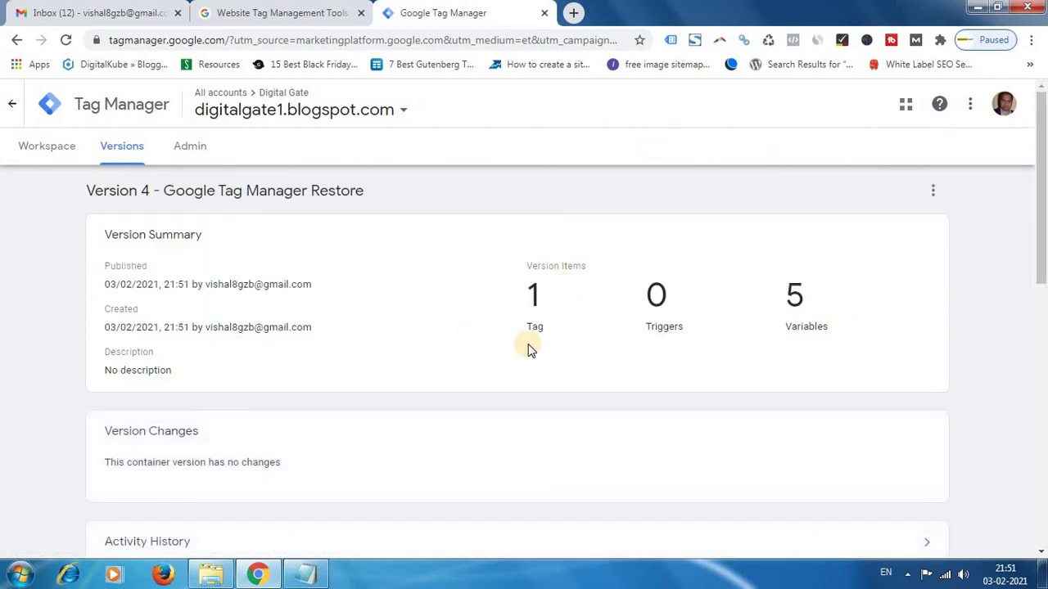
pyautogui.scroll(-7, 807, 365)
pyautogui.scroll(3, 814, 379)
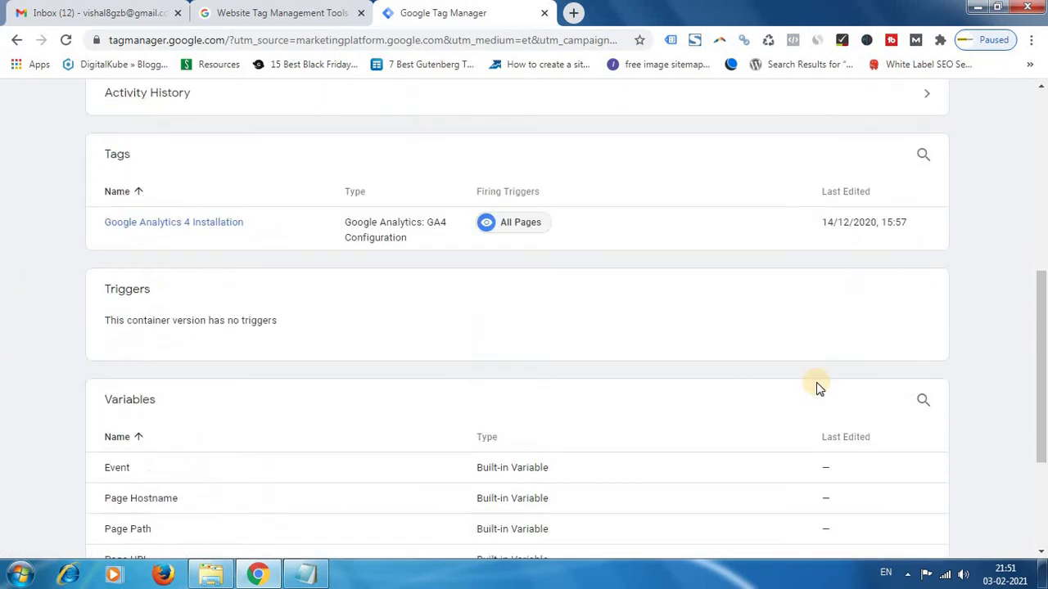
pyautogui.scroll(5, 360, 328)
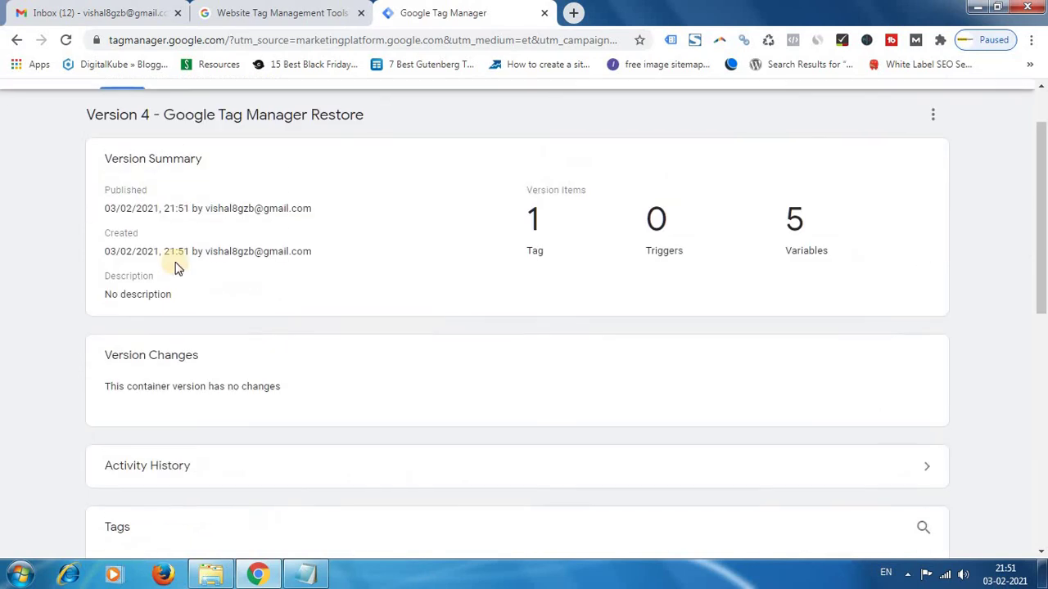